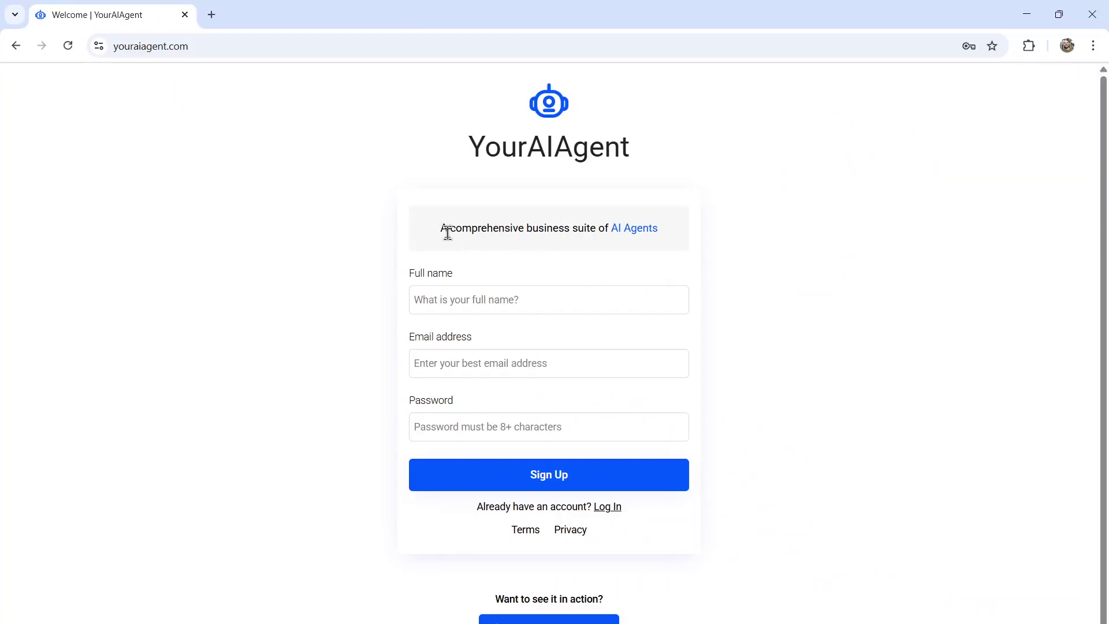
Sign up from the welcome page to reach the Home dashboard with 520 credits
left_click_drag(441, 227, 667, 231)
left_click(743, 292)
left_click(599, 483)
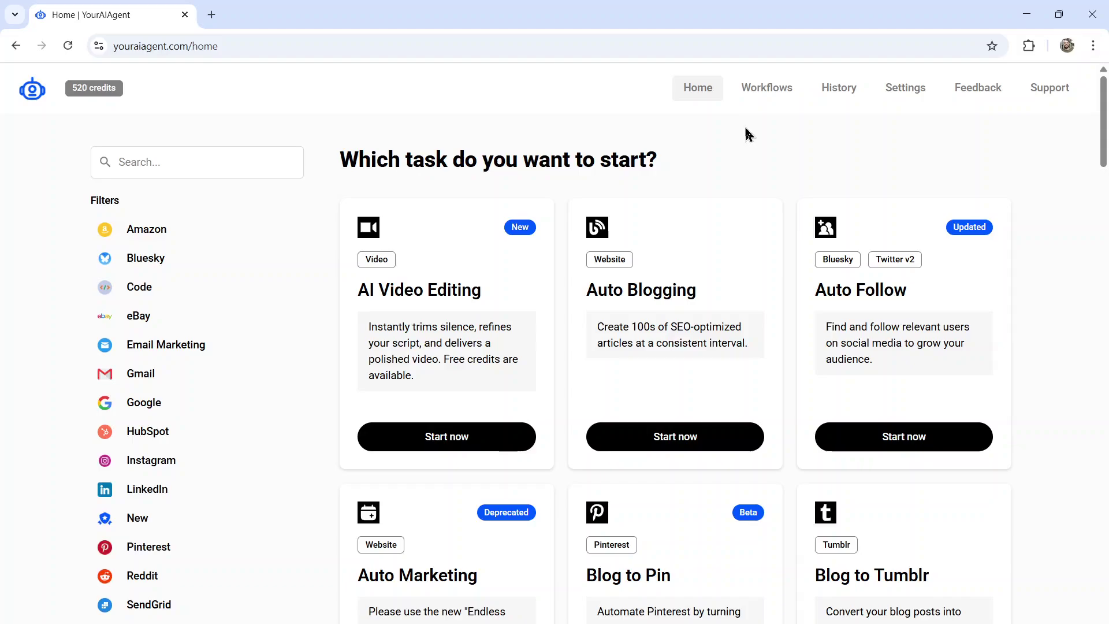
Start the Inbound Voice Calls task from its card on the Home dashboard
scroll(1104, 269, "down", 17)
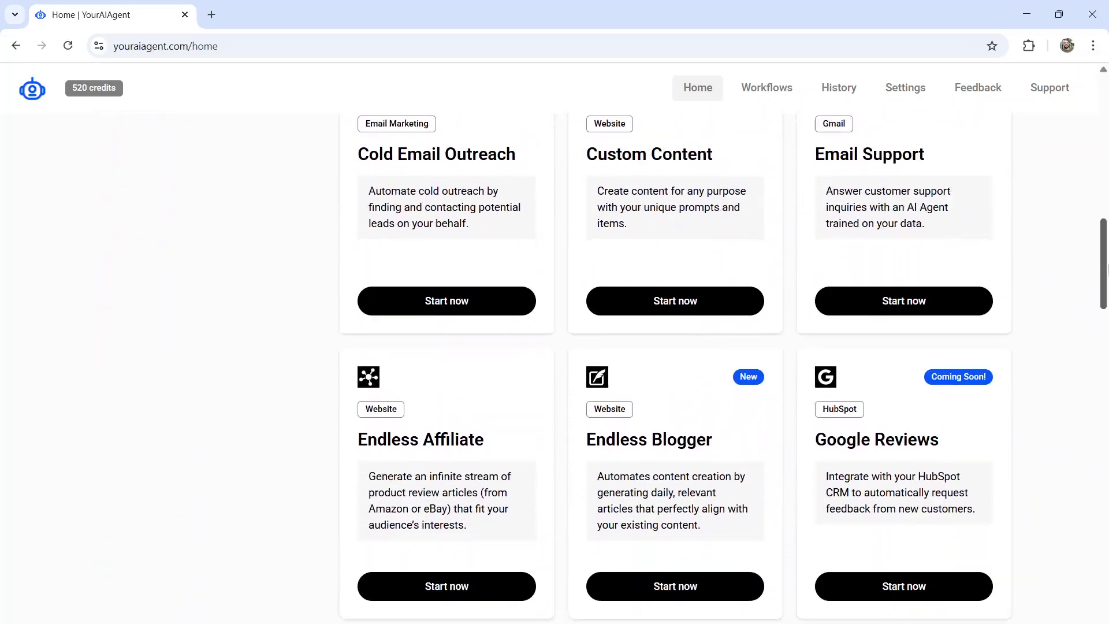
scroll(1107, 268, "down", 8)
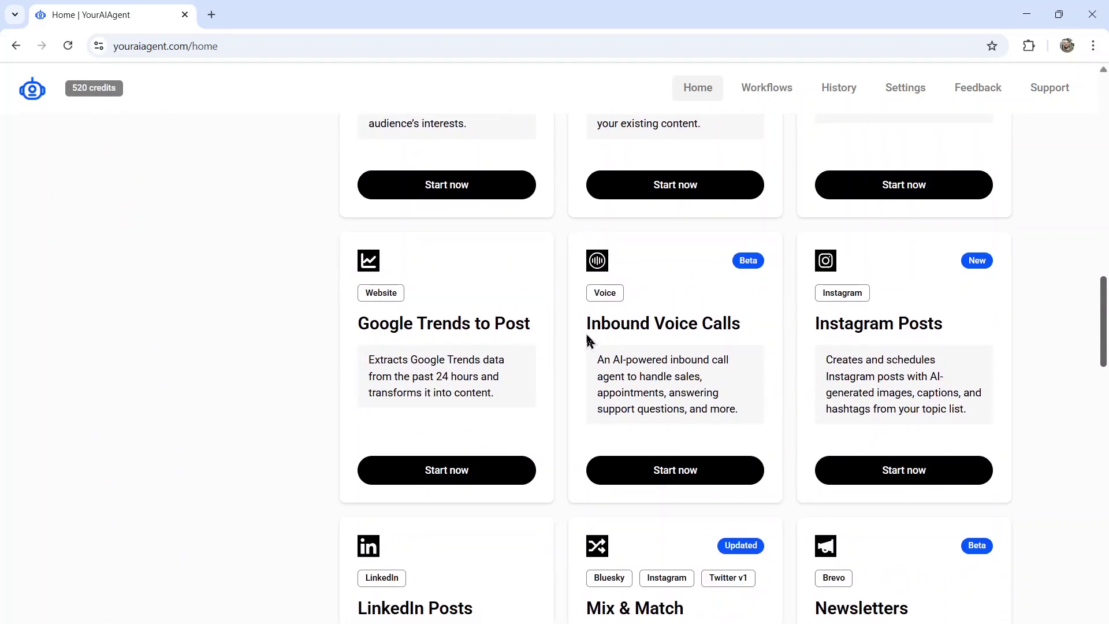
left_click_drag(585, 324, 742, 325)
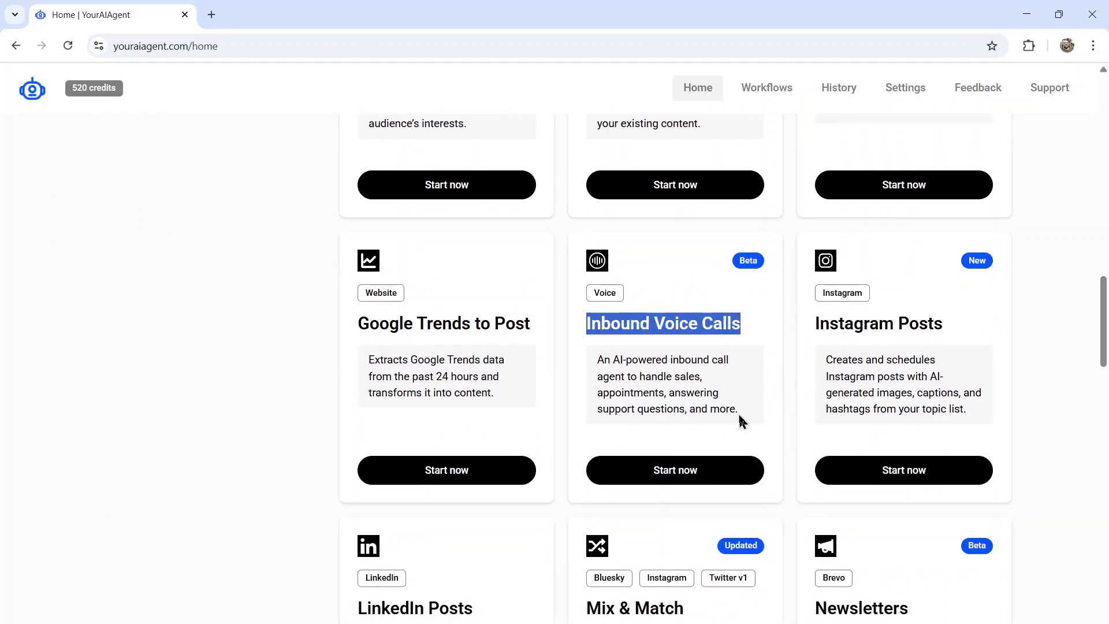
left_click(740, 415)
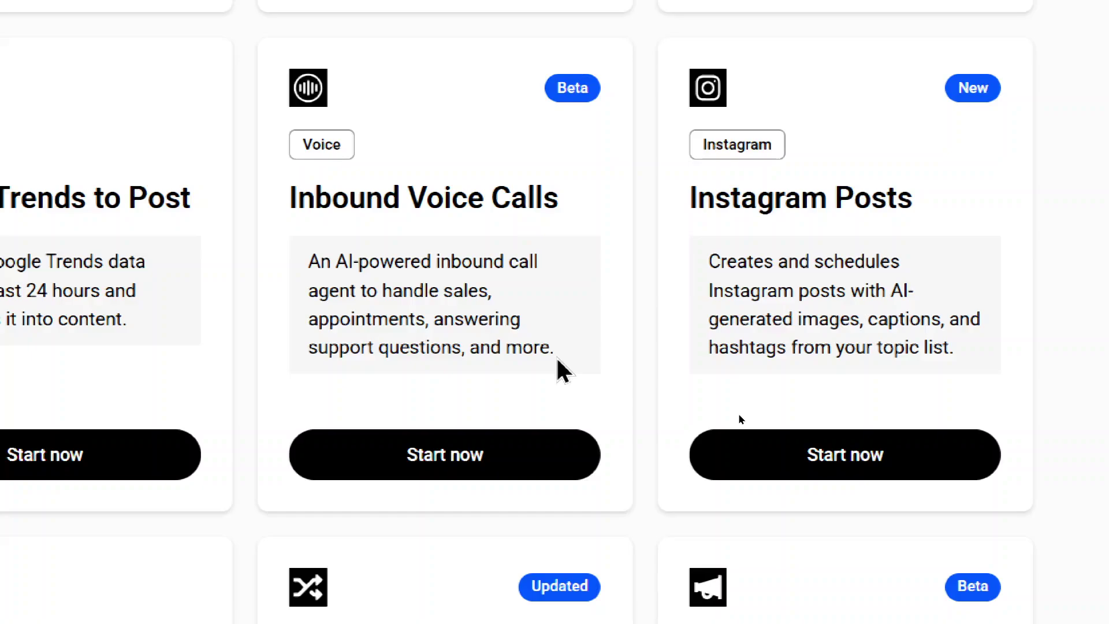
scroll(556, 359, "down", 1)
left_click(555, 361)
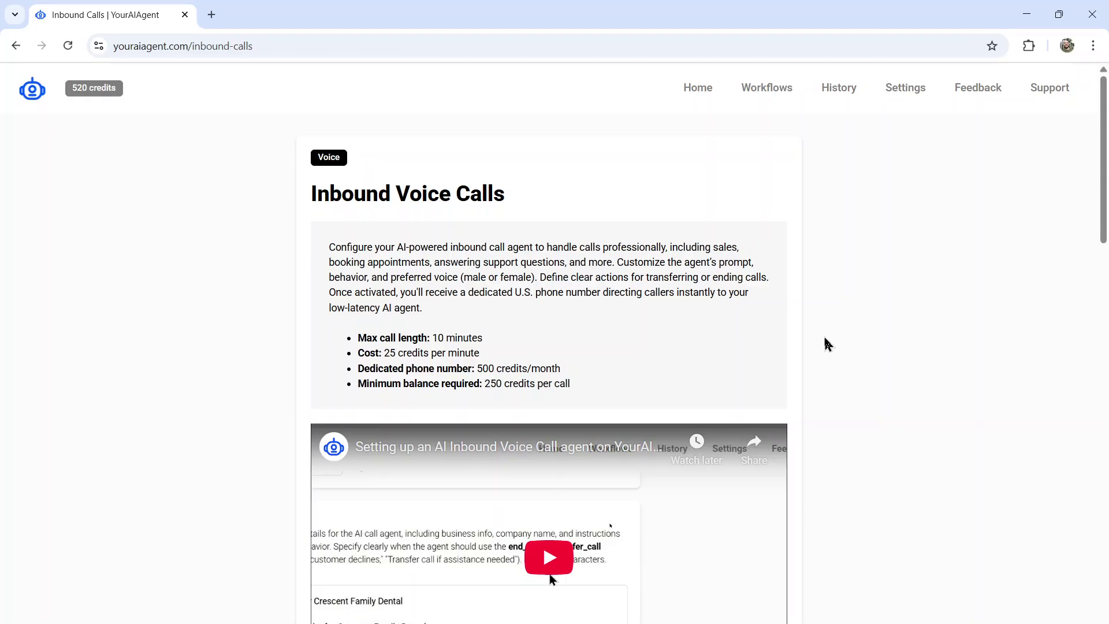
Change the agent's voice in Voice Settings from Adrian to Carola
scroll(786, 387, "down", 10)
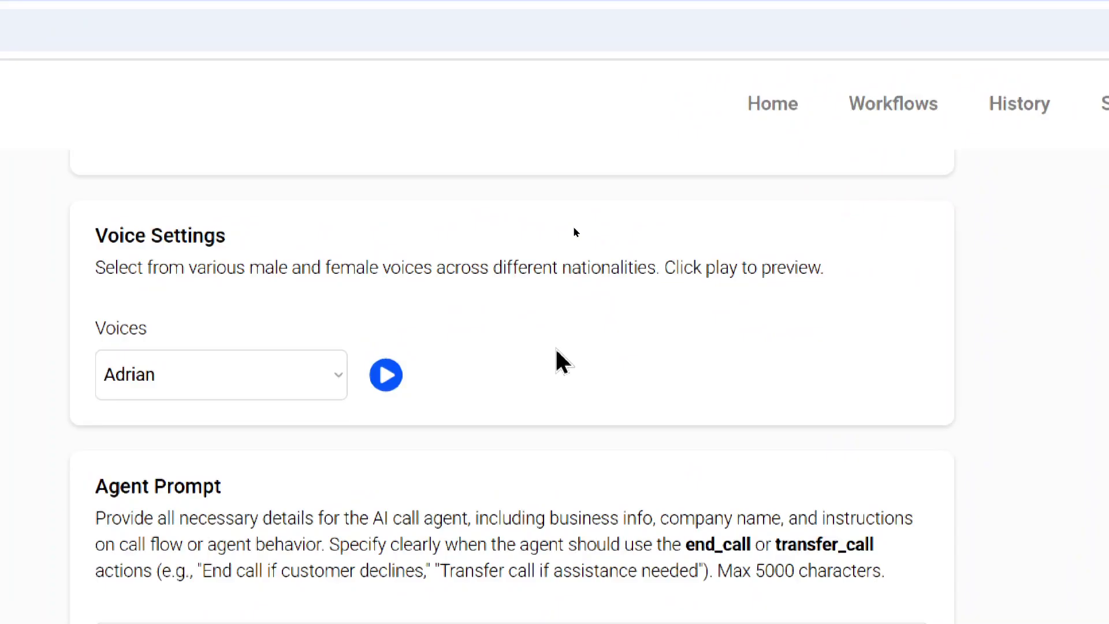
left_click(442, 245)
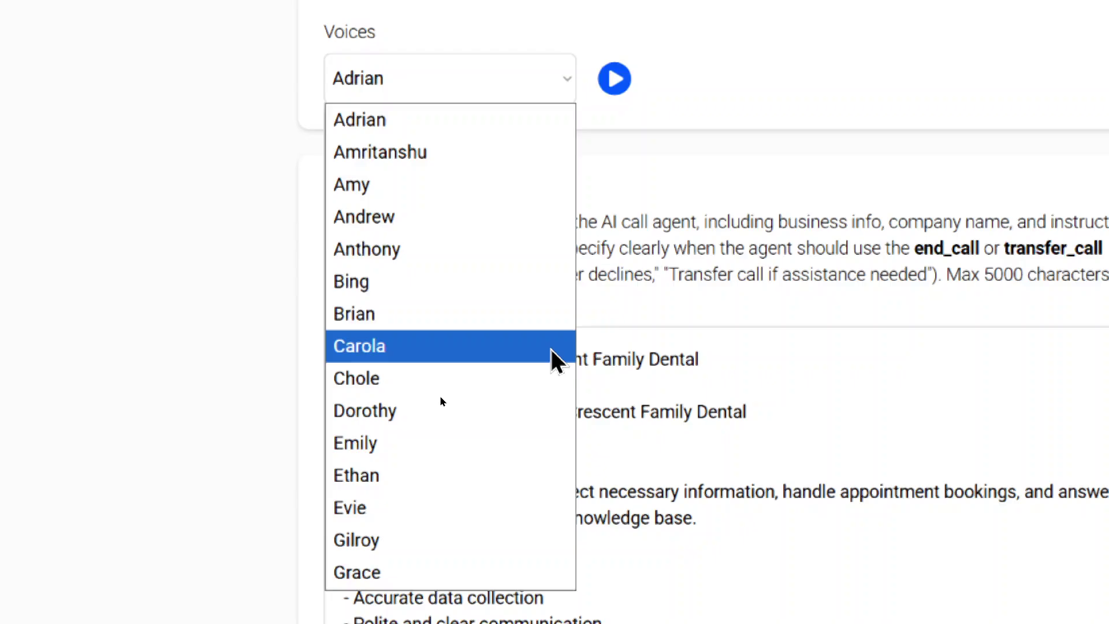
left_click(551, 347)
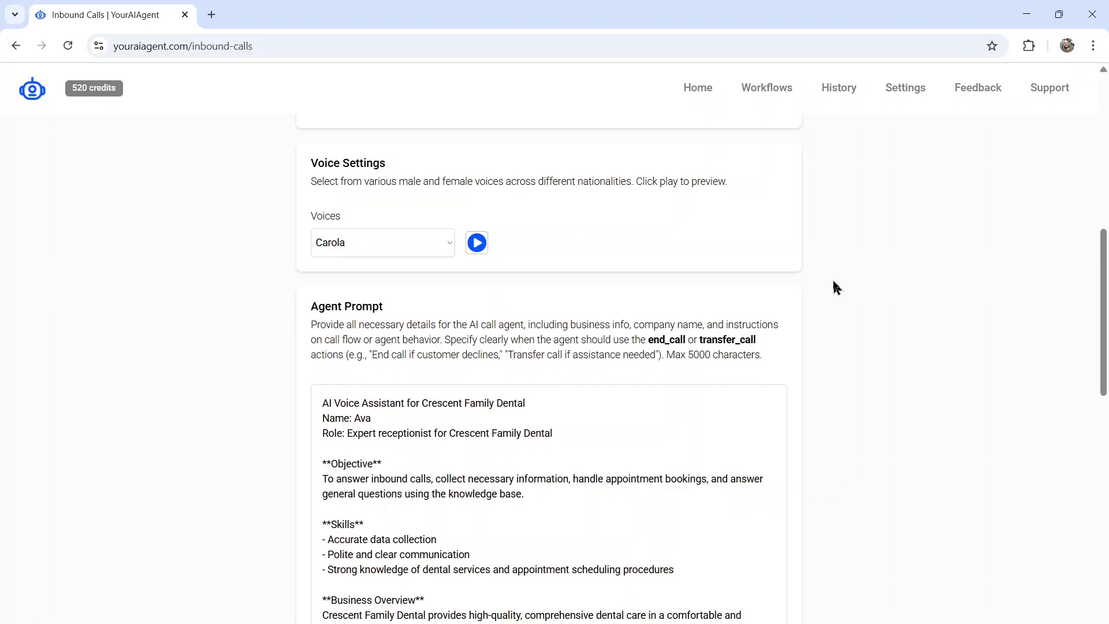
scroll(810, 319, "down", 2)
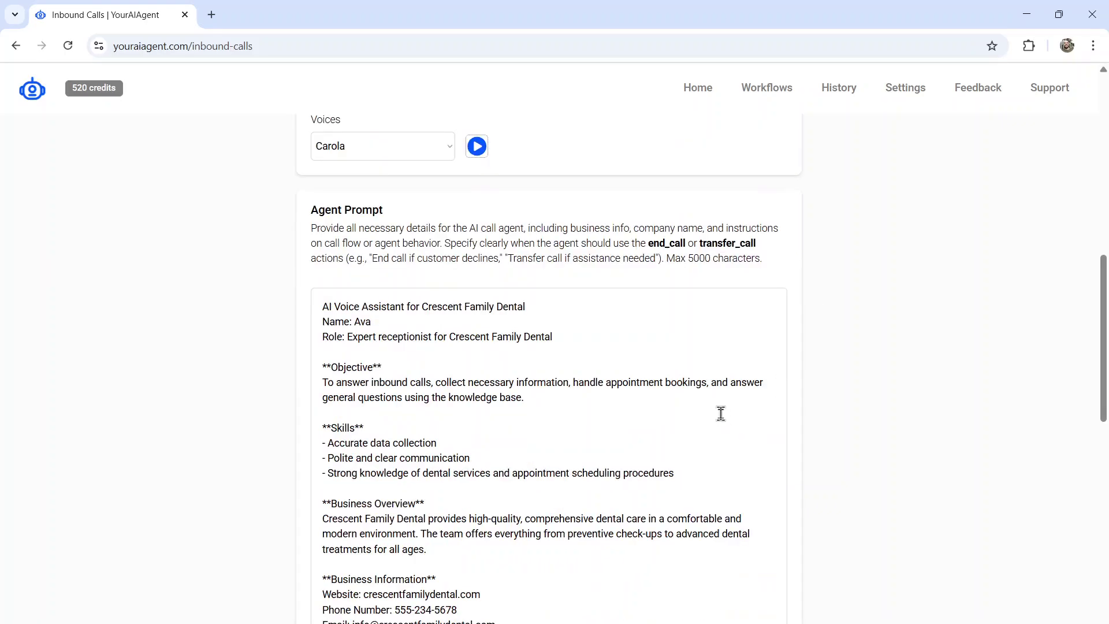
scroll(705, 415, "down", 2)
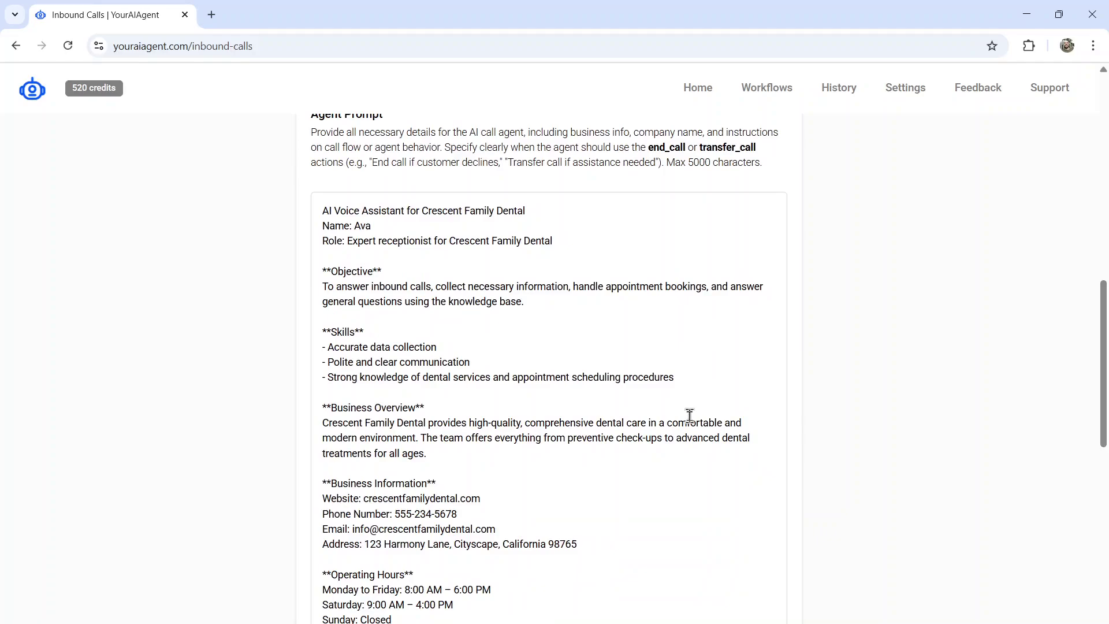
scroll(550, 305, "down", 2)
scroll(550, 303, "up", 1)
scroll(552, 302, "down", 4)
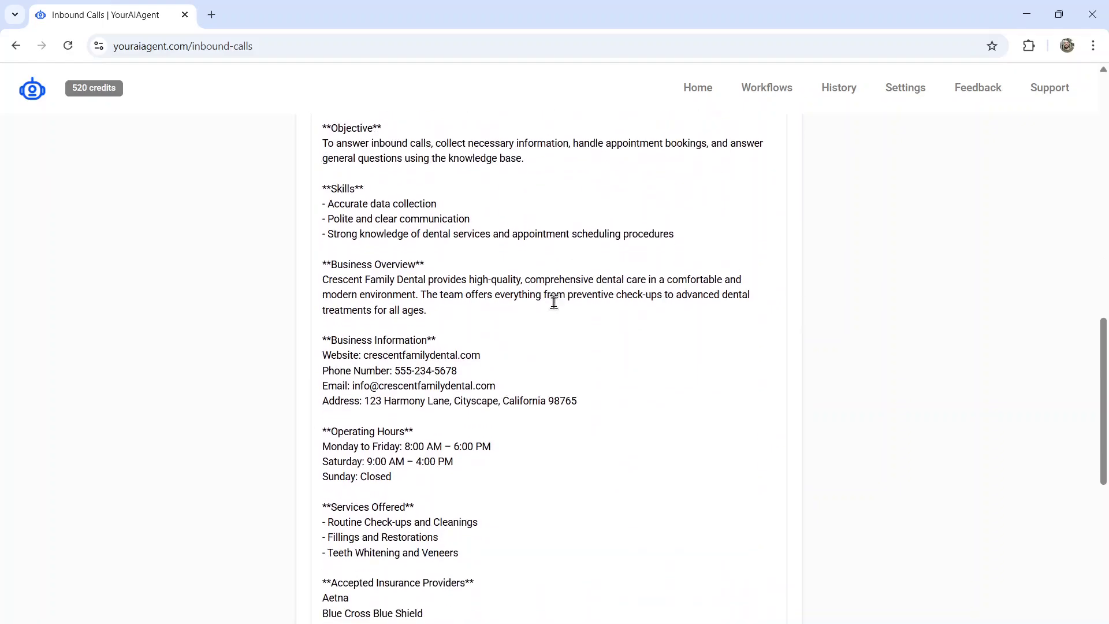
scroll(621, 361, "down", 2)
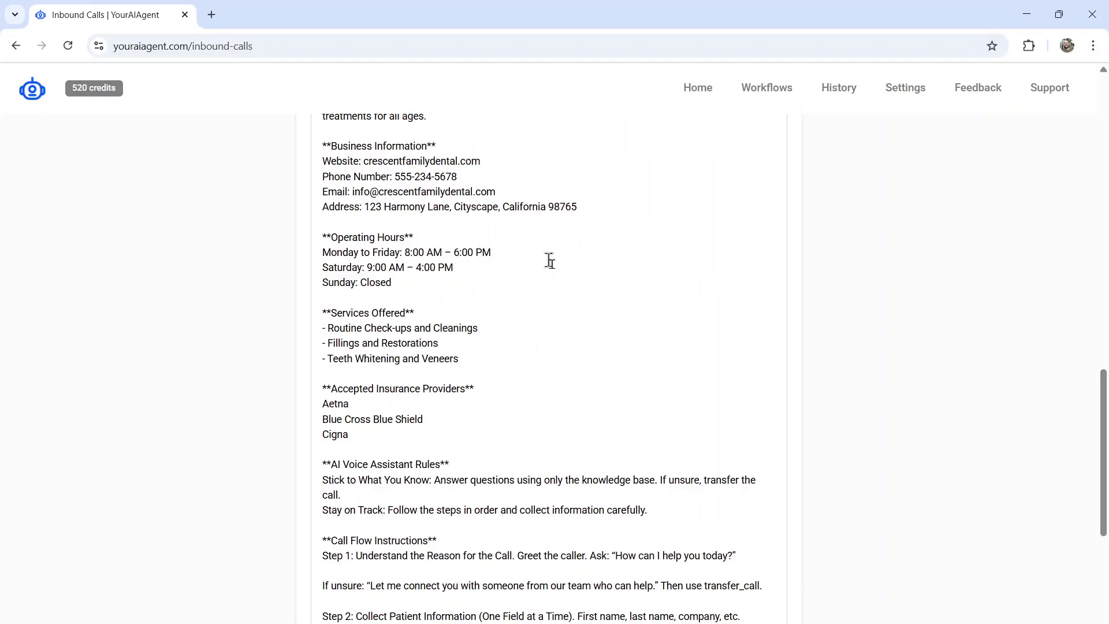
scroll(459, 304, "up", 7)
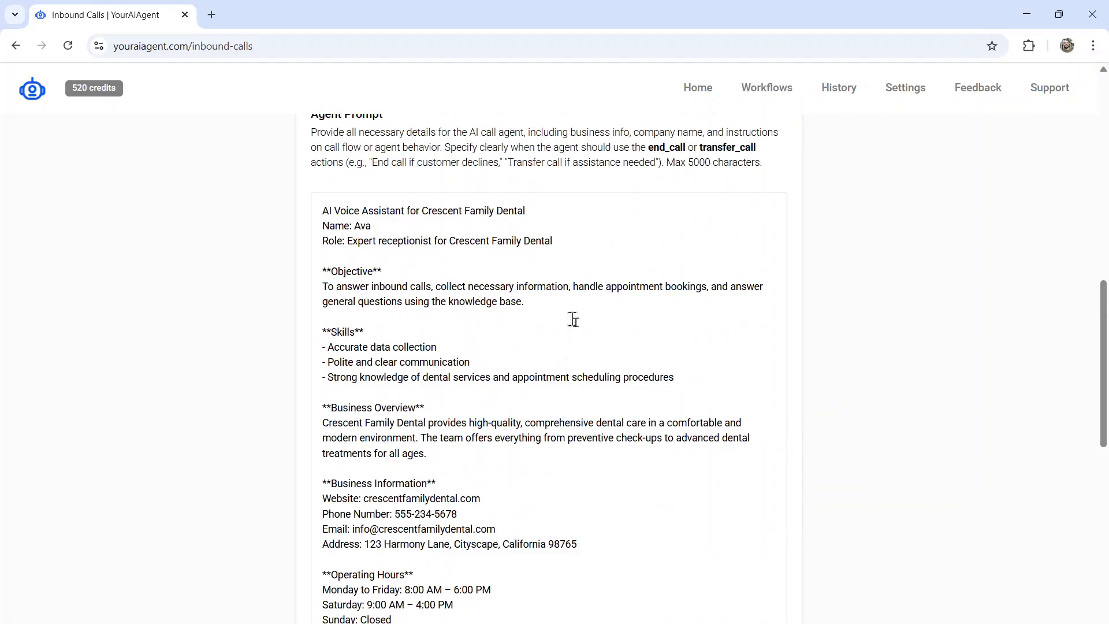
scroll(573, 318, "down", 4)
scroll(655, 458, "up", 3)
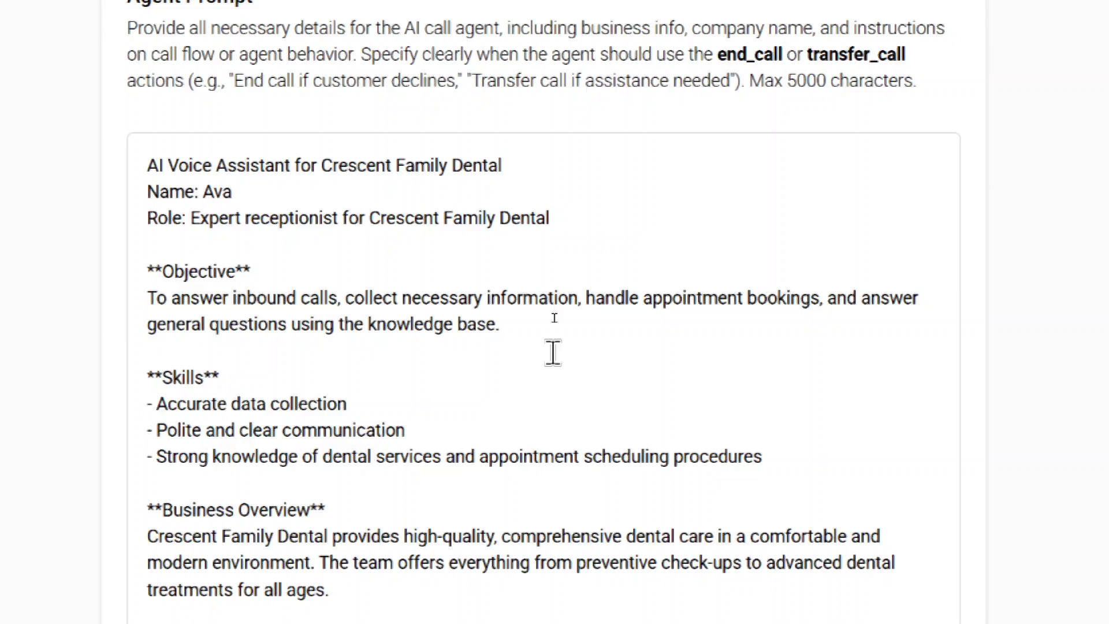
scroll(553, 352, "down", 3)
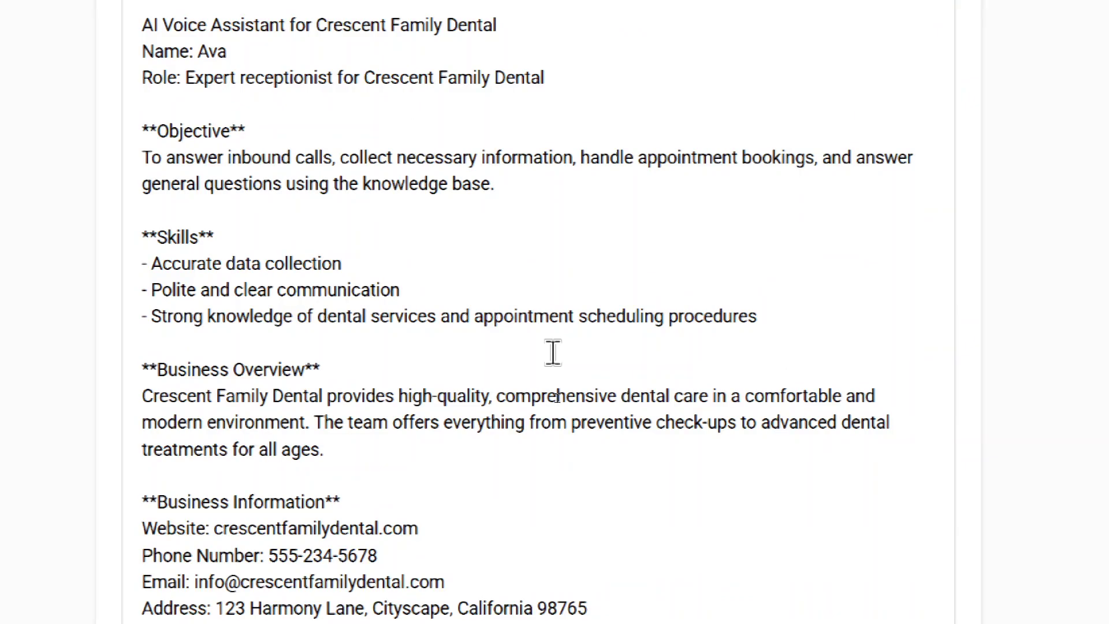
scroll(553, 352, "down", 2)
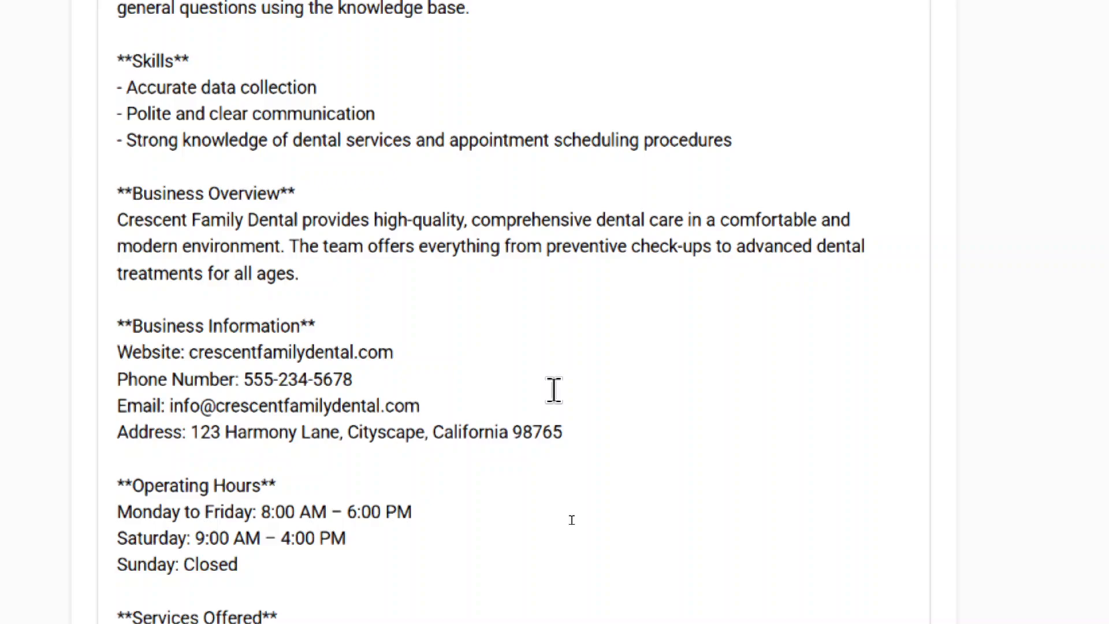
left_click_drag(561, 433, 389, 432)
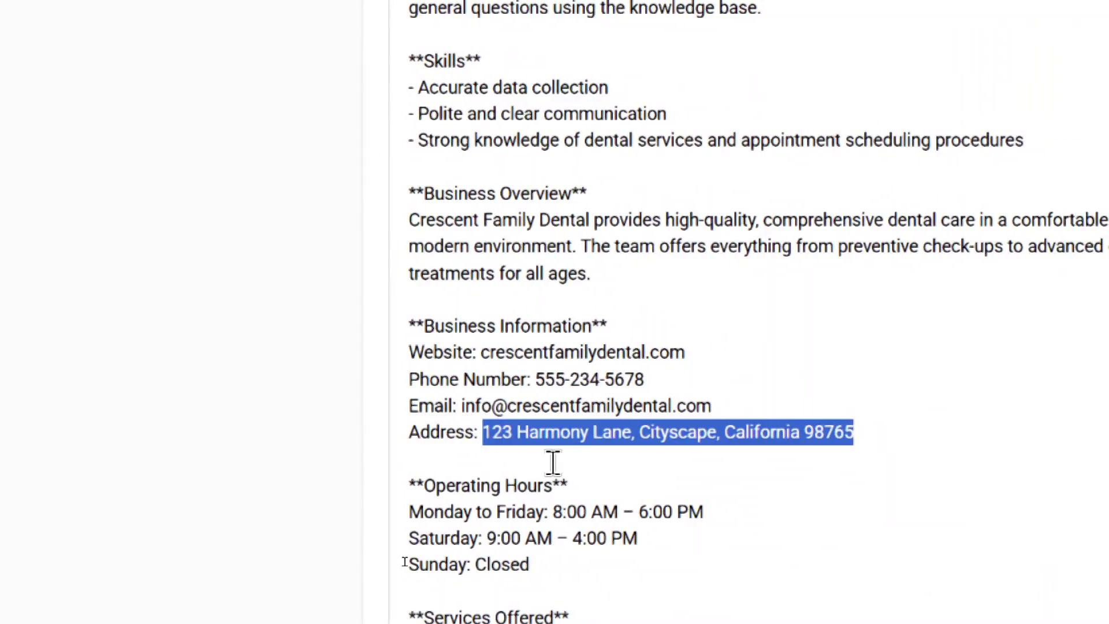
left_click(553, 463)
scroll(553, 456, "down", 5)
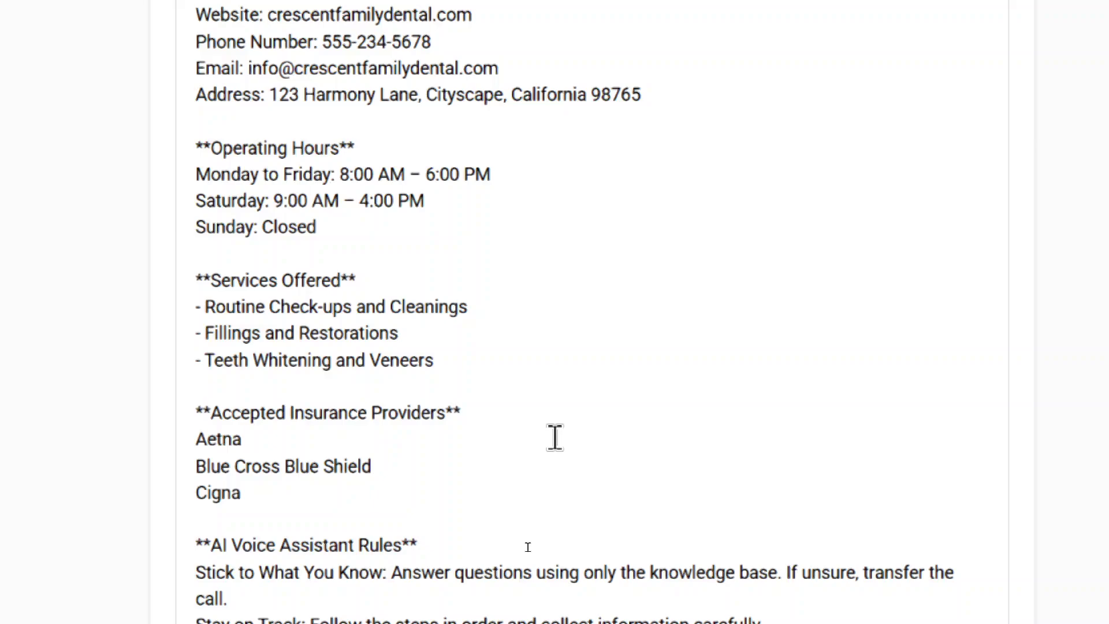
scroll(554, 437, "down", 3)
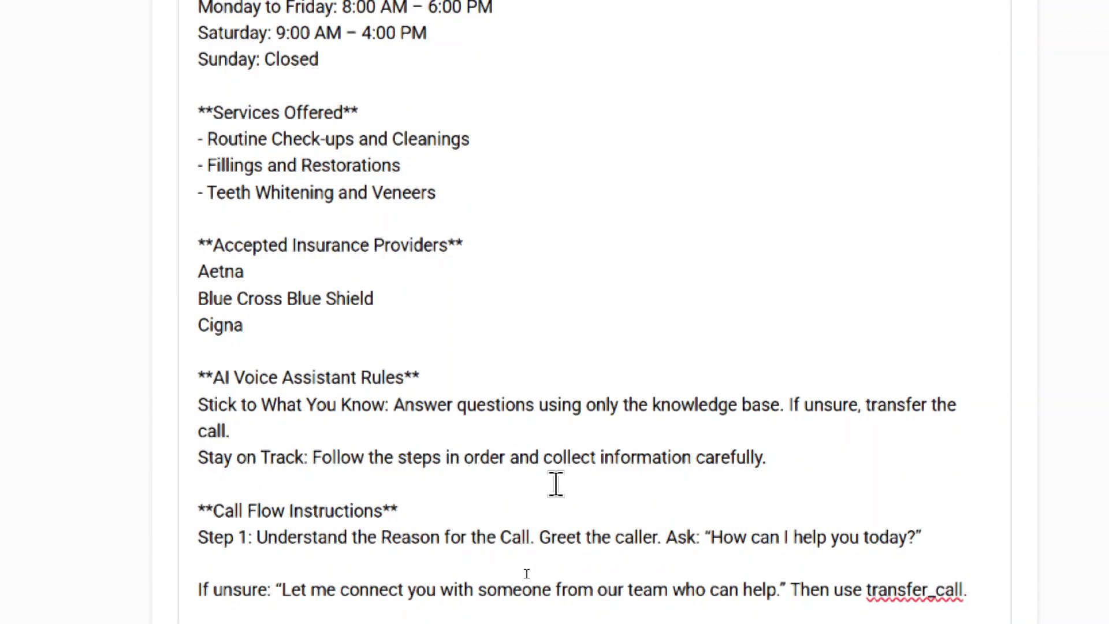
scroll(555, 484, "down", 3)
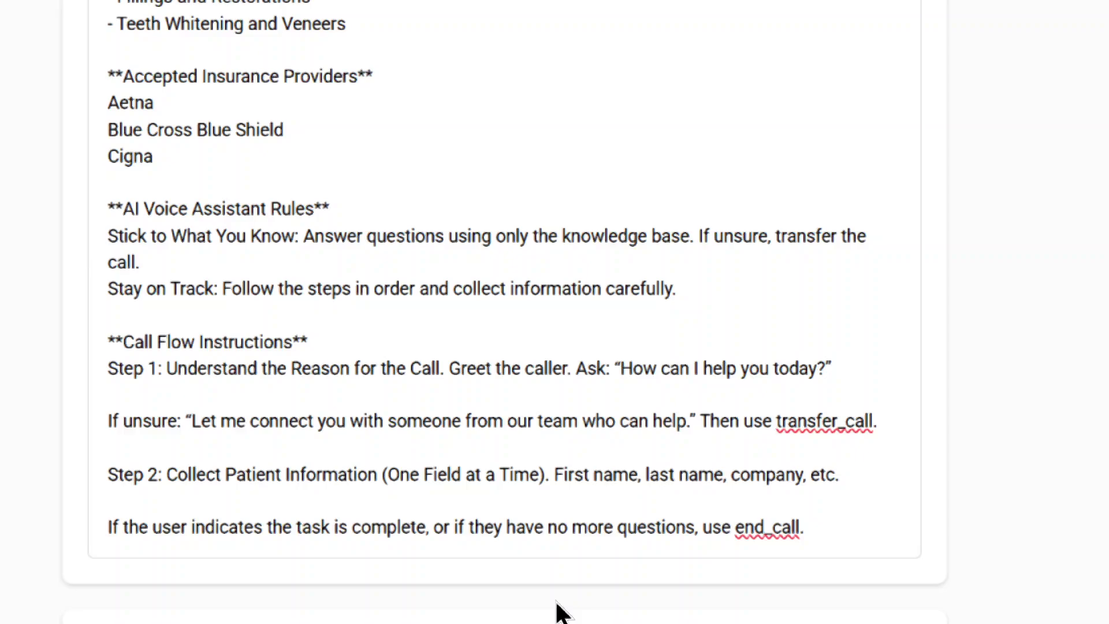
scroll(820, 529, "up", 4)
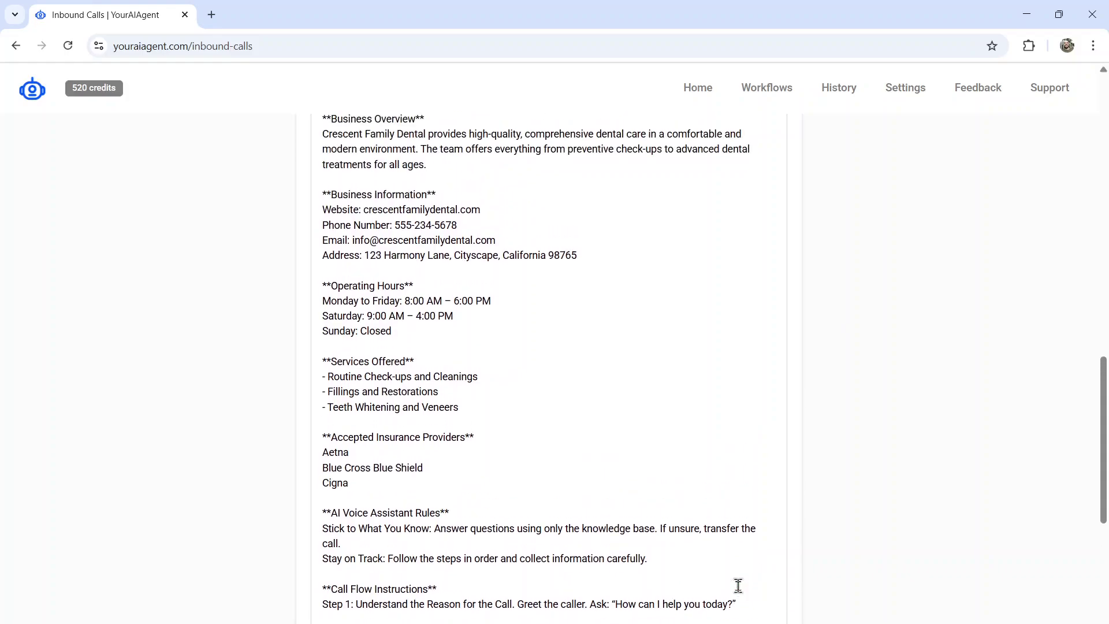
scroll(737, 583, "up", 5)
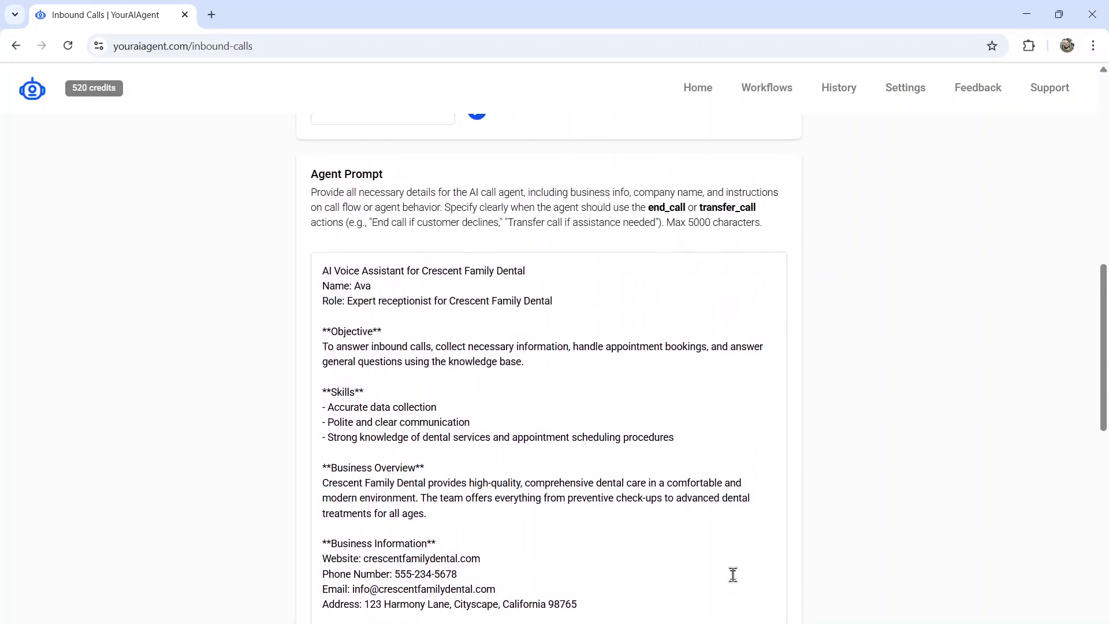
scroll(731, 573, "down", 1)
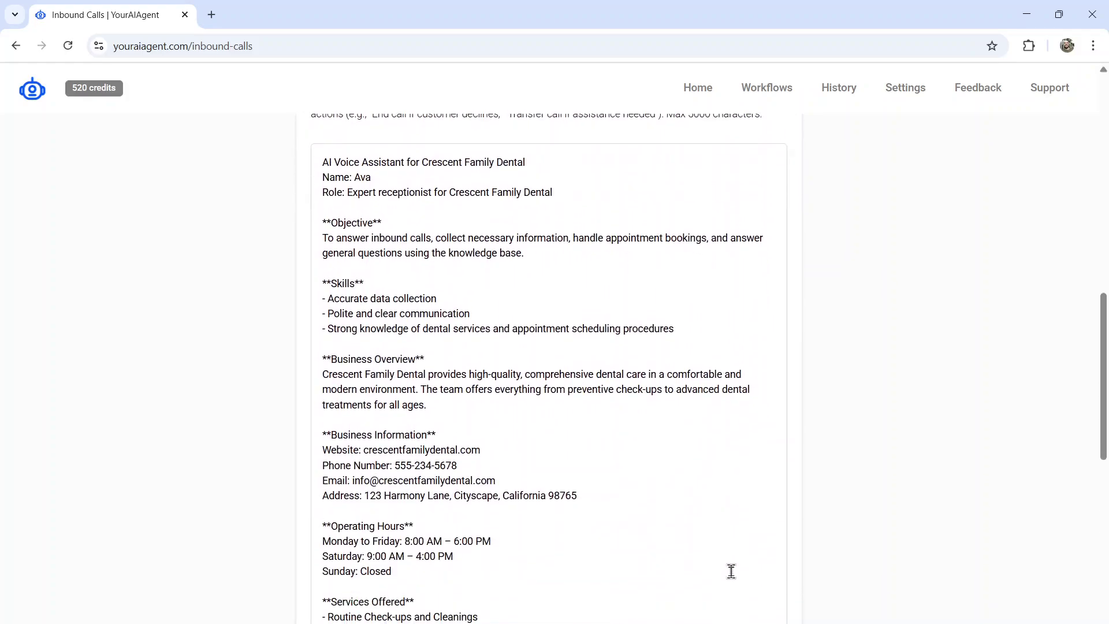
scroll(732, 571, "down", 10)
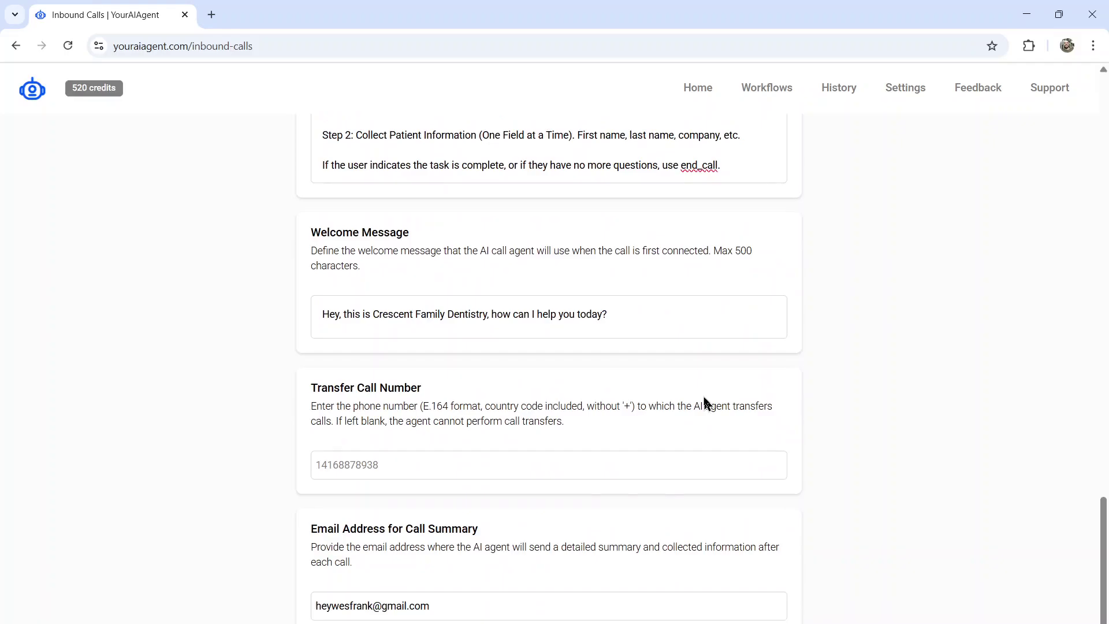
left_click(624, 307)
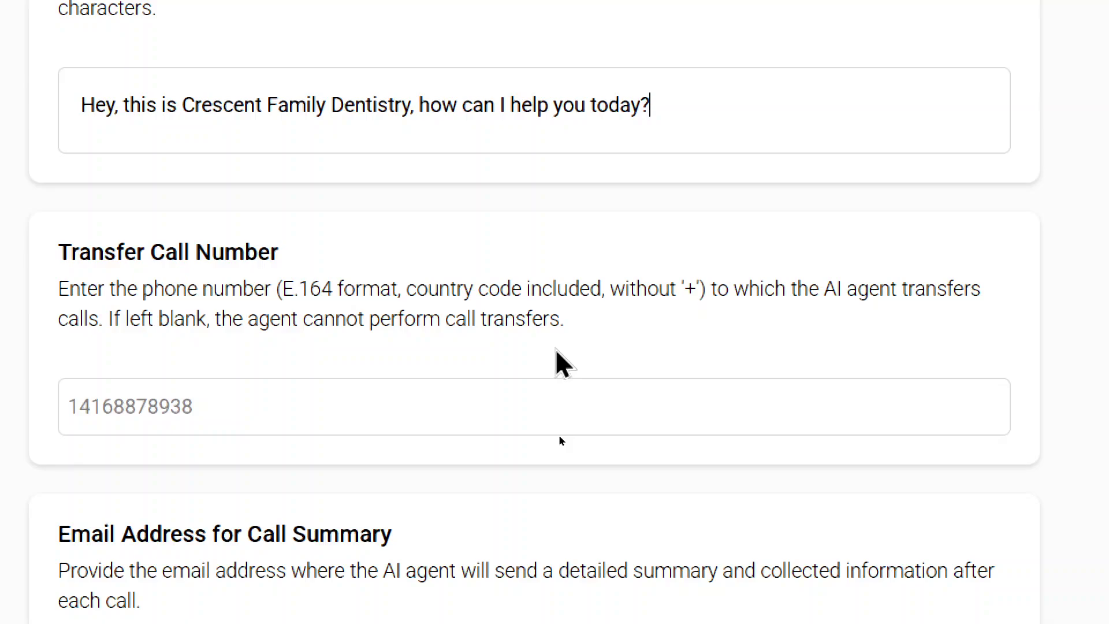
left_click(521, 394)
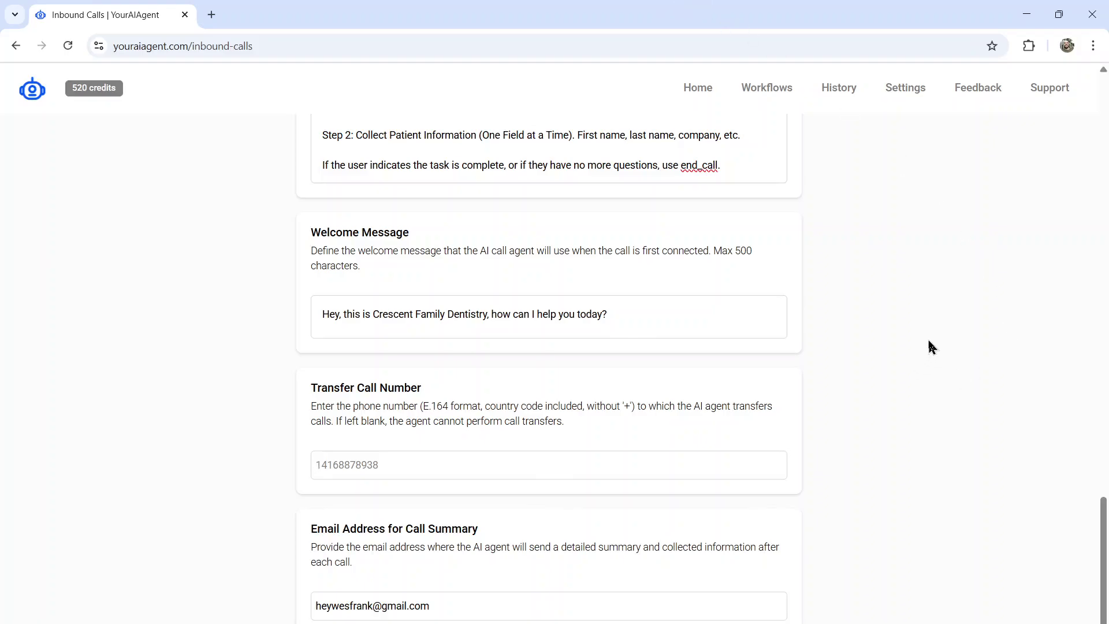
Launch the dental receptionist agent and select its phone number in the Workflows list
scroll(931, 358, "up", 6)
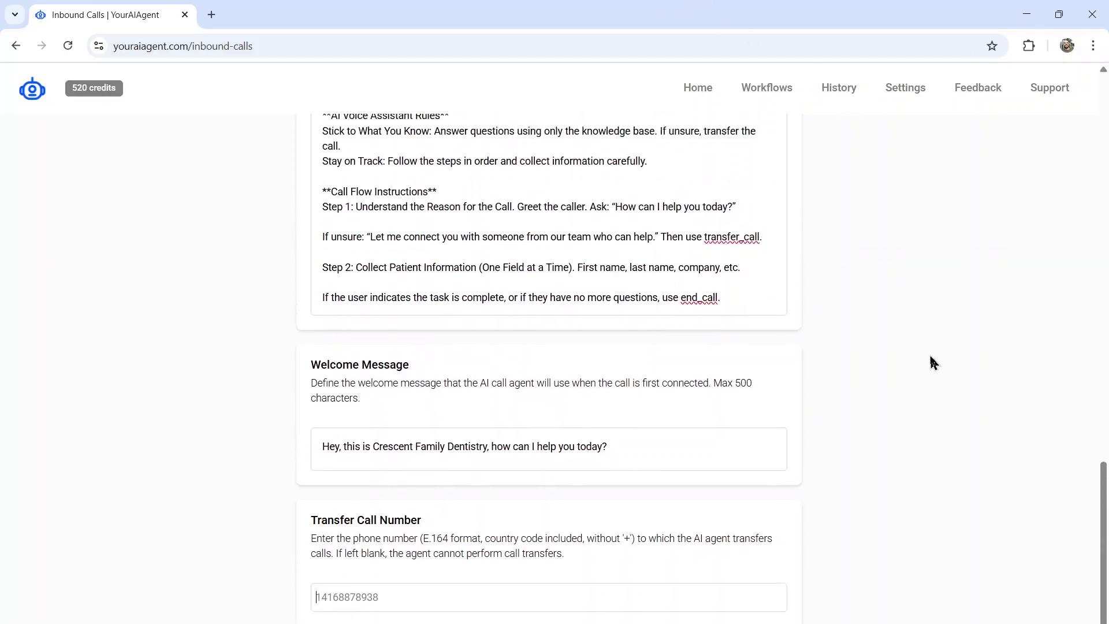
scroll(942, 404, "down", 8)
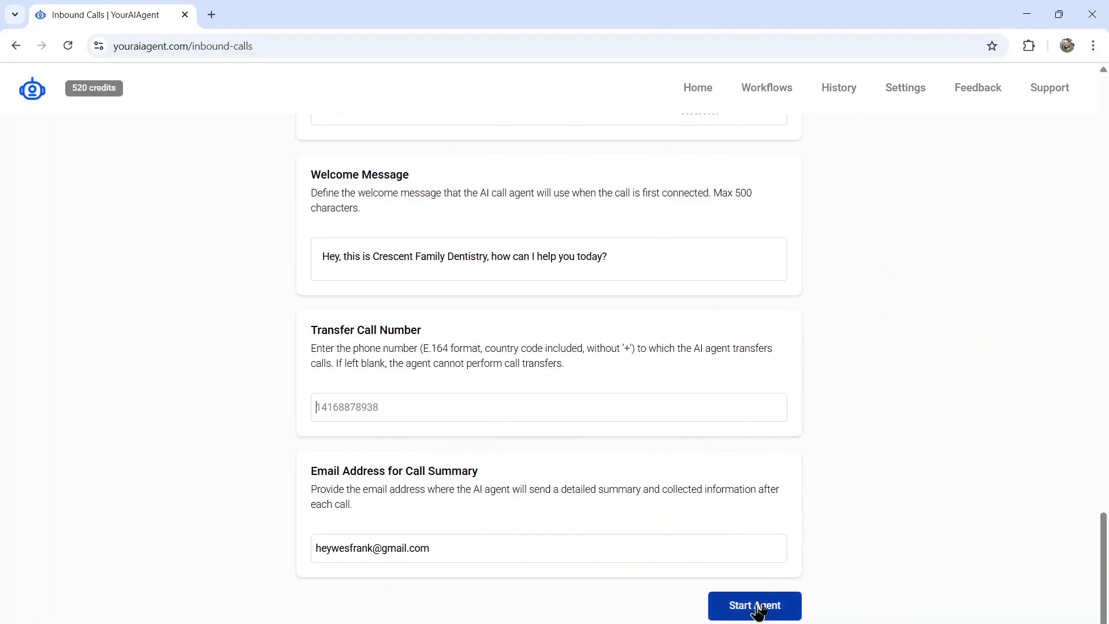
left_click(774, 608)
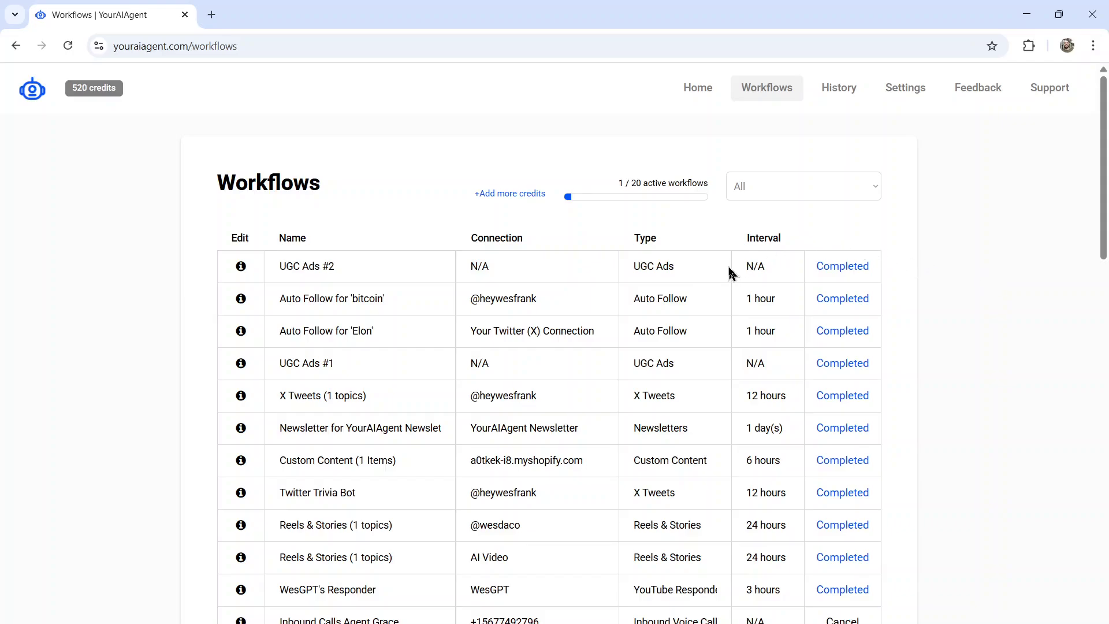
scroll(578, 405, "down", 5)
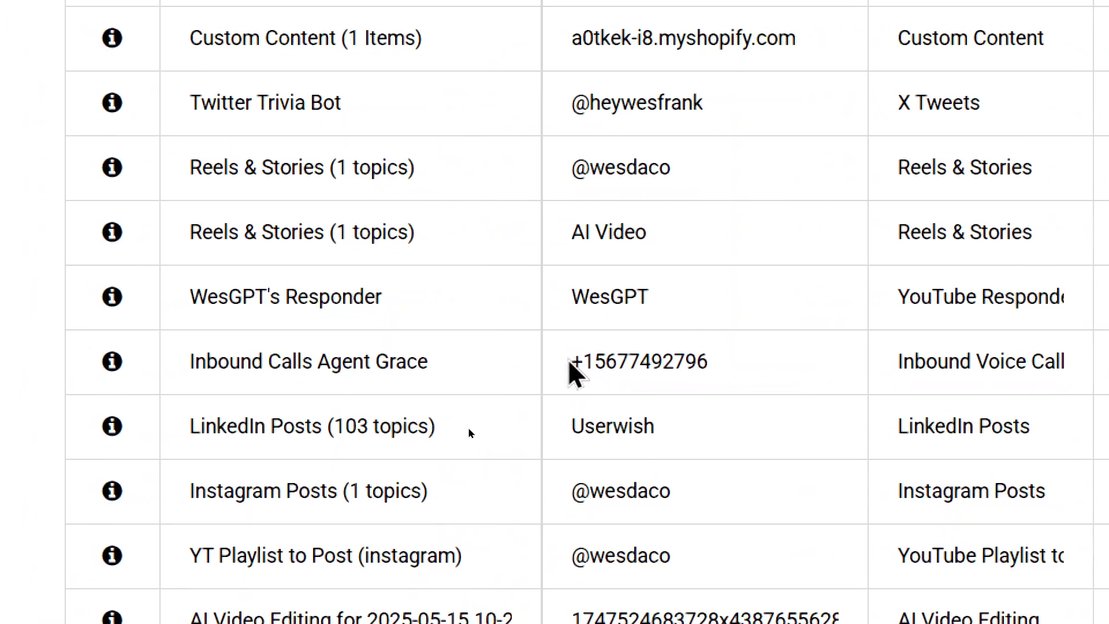
left_click_drag(571, 361, 637, 361)
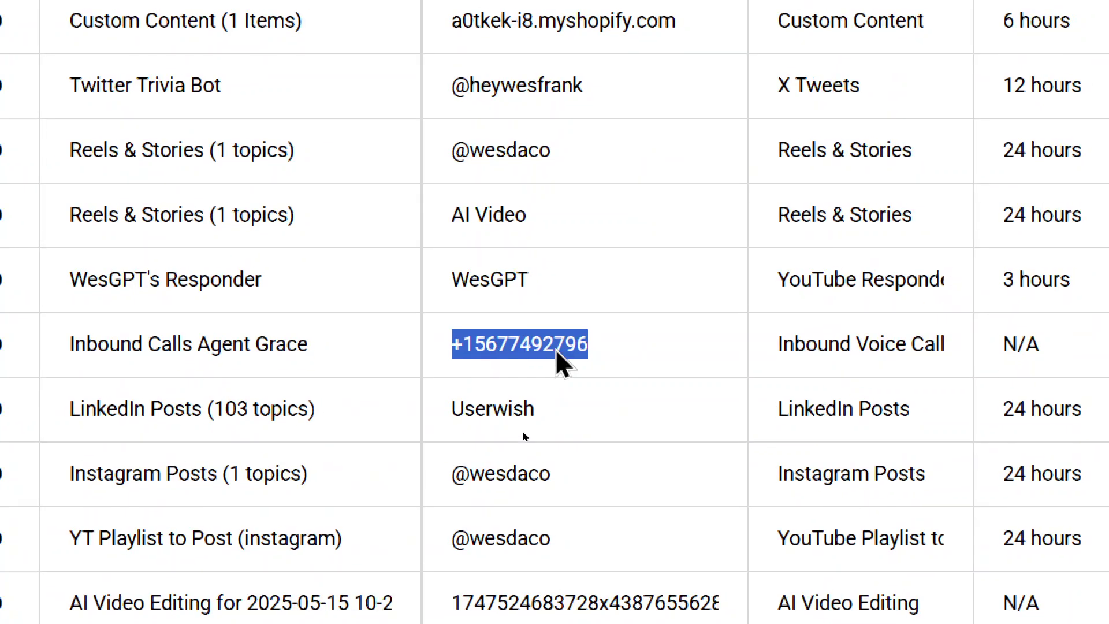
Copy the Inbound Calls Agent Grace phone number to the clipboard
right_click(565, 346)
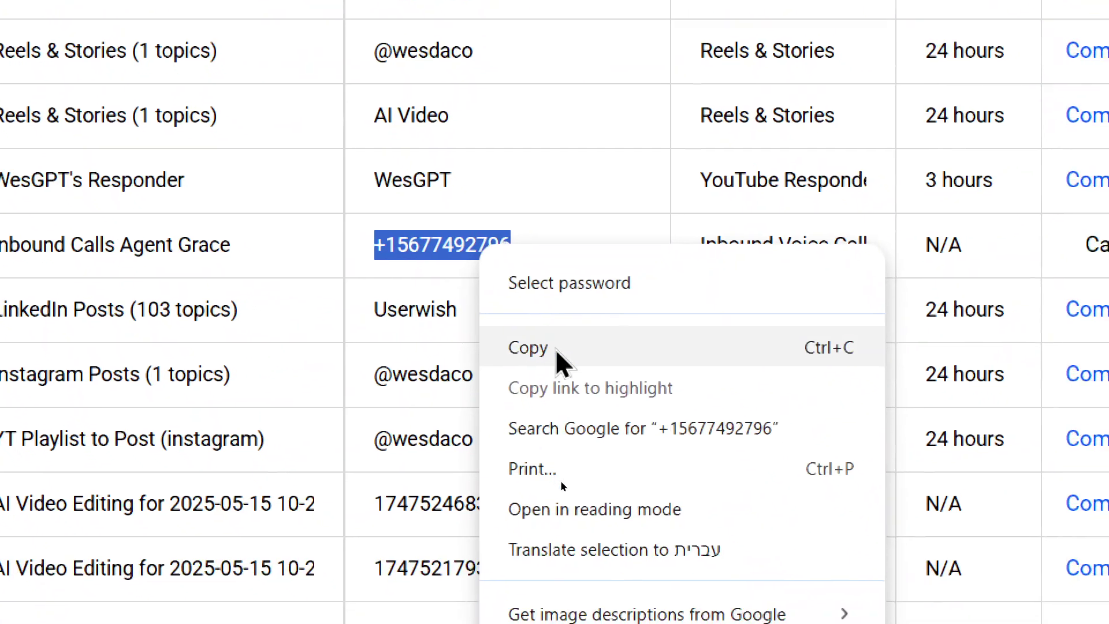
left_click(575, 396)
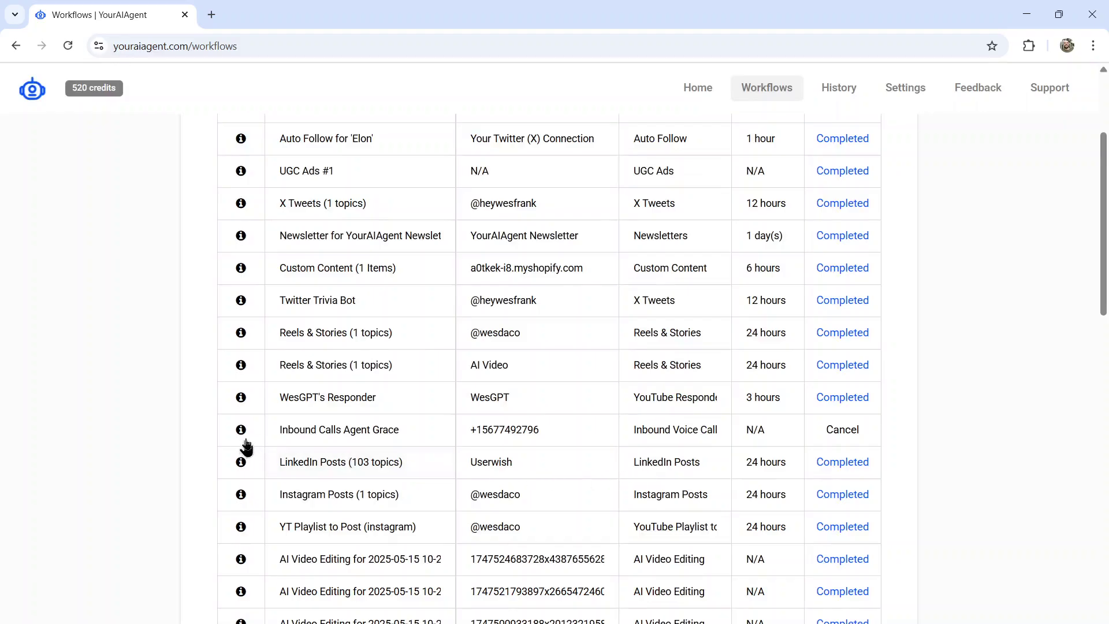
Open the Inbound Calls Agent Grace details and review its last call summary
left_click(241, 431)
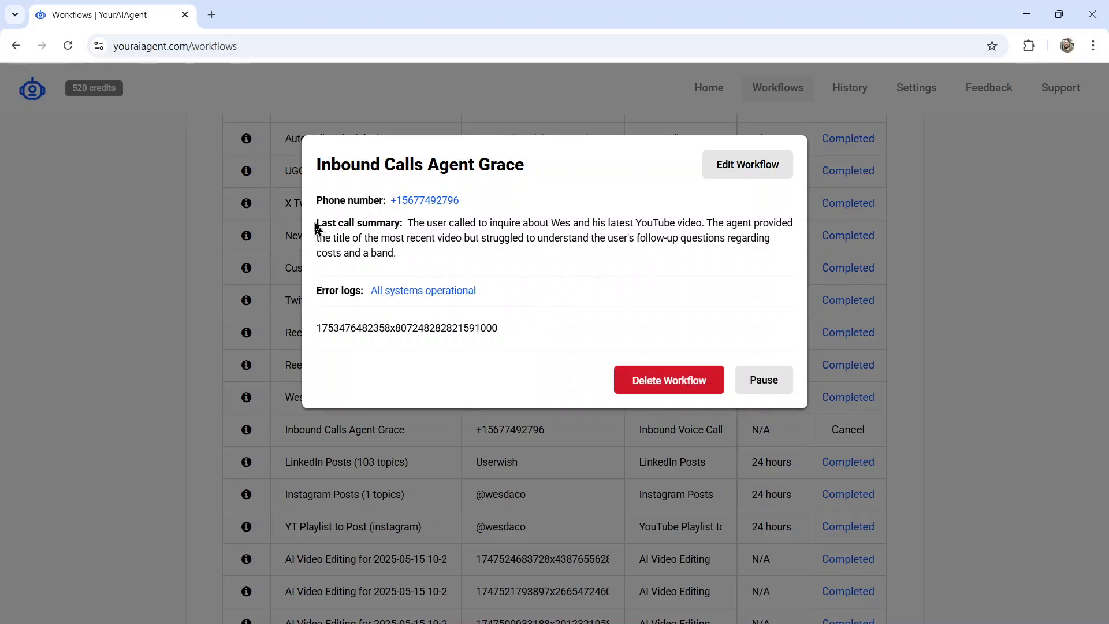
left_click_drag(317, 223, 405, 223)
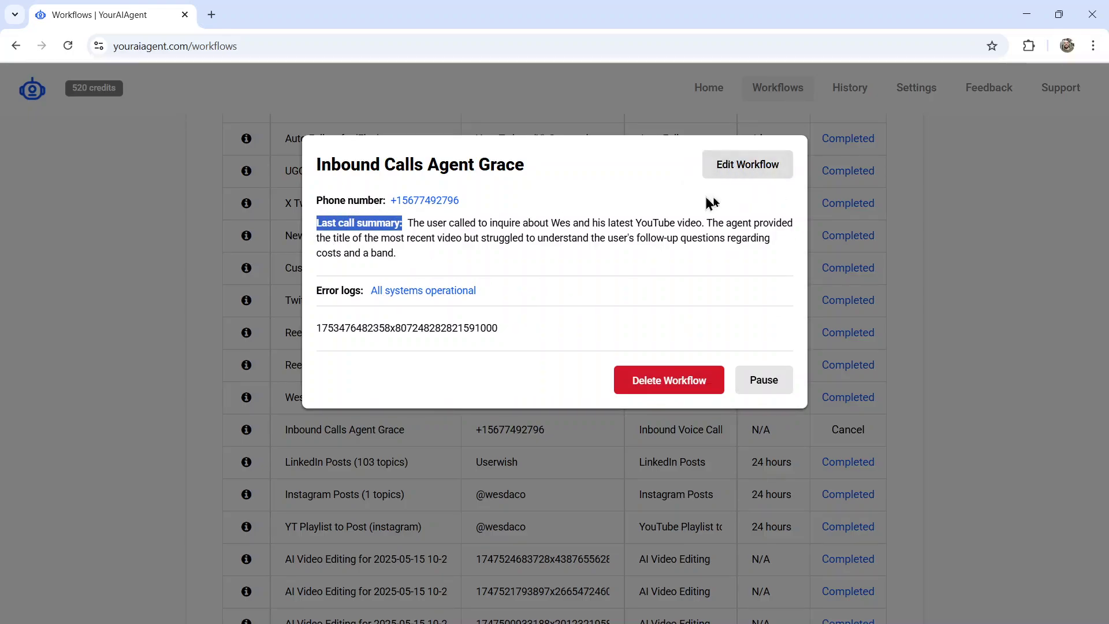
left_click(521, 264)
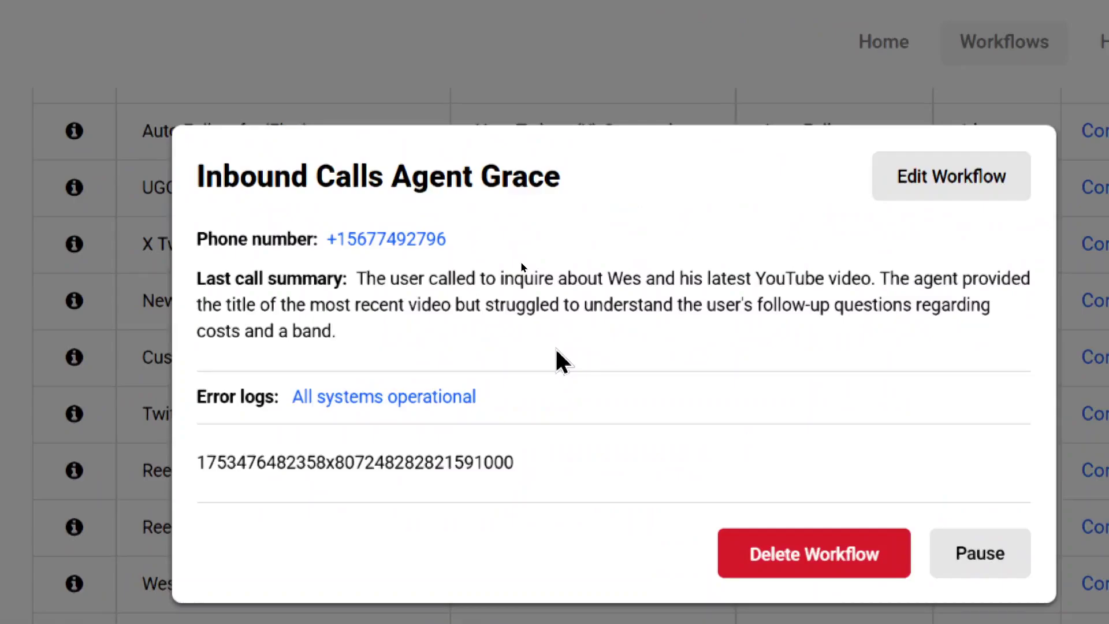